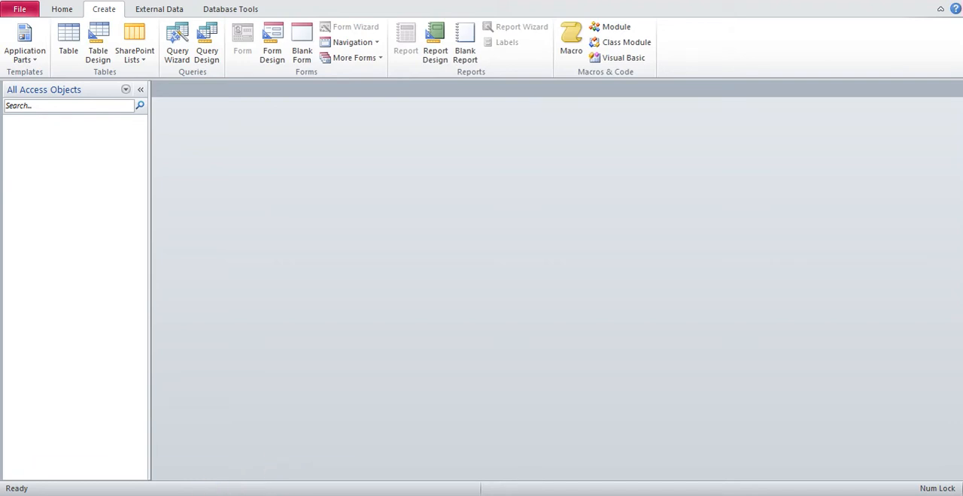
# Step: Switch to Chrome and show the downloaded Phonetic-Keyboard.exe in its folder
pyautogui.click(209, 486)
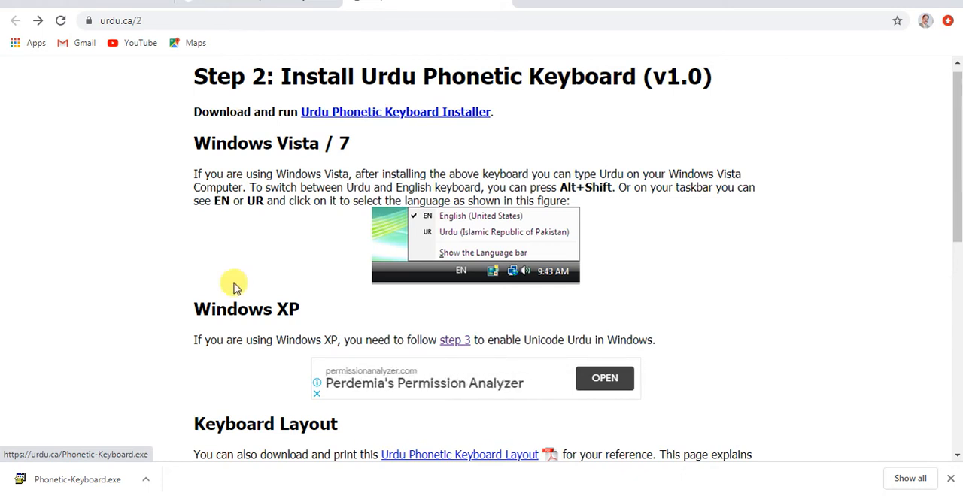
pyautogui.click(145, 481)
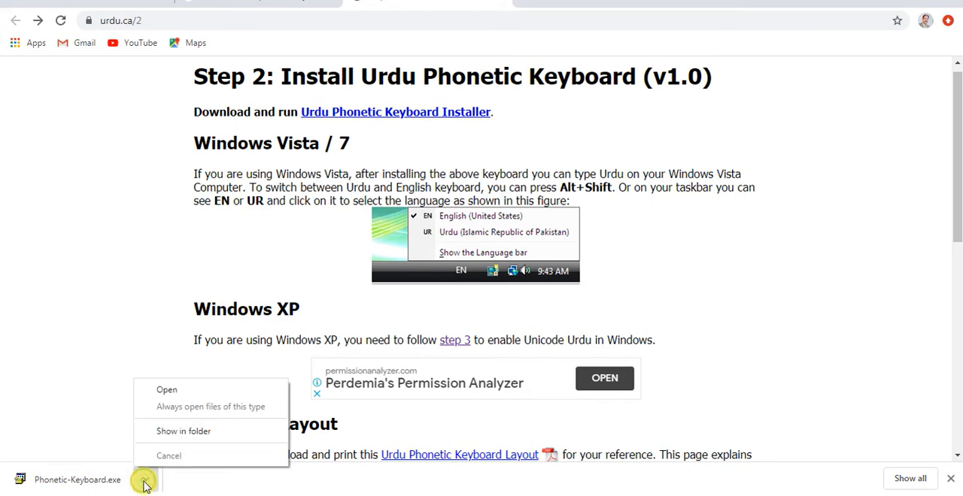
pyautogui.click(180, 440)
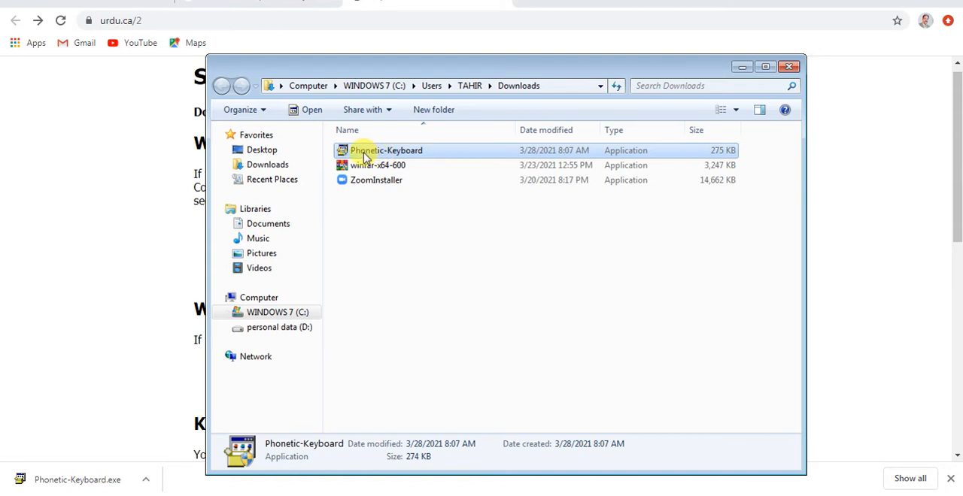
# Step: Run the Phonetic-Keyboard installer, repair the keyboard layout, and put away the setup wizard and Downloads window
pyautogui.doubleClick(366, 154)
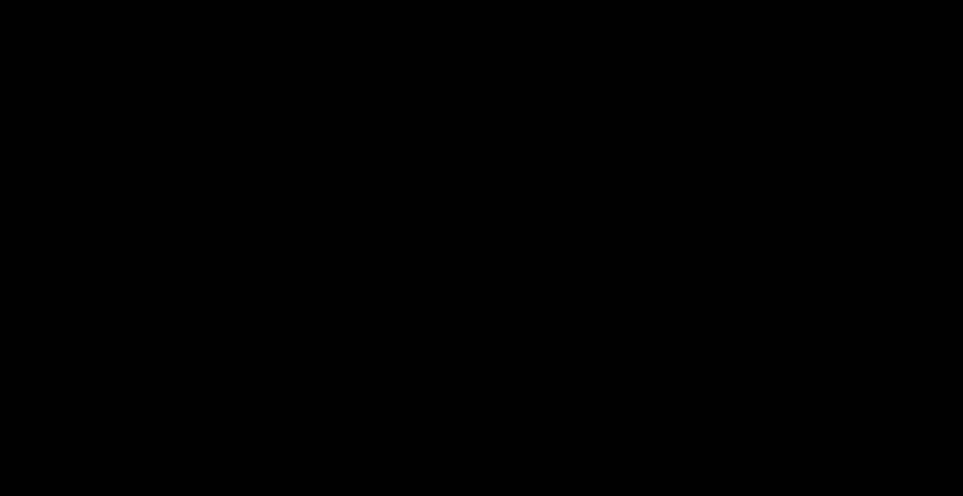
pyautogui.click(574, 309)
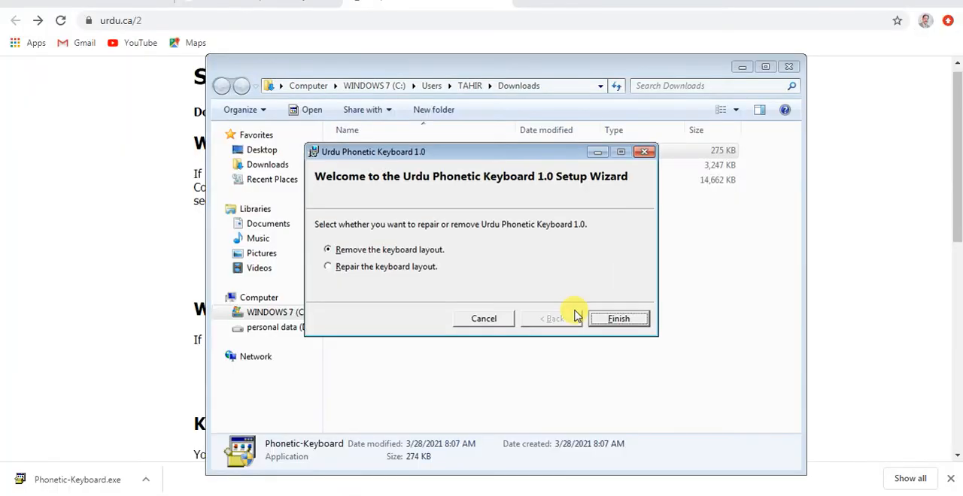
pyautogui.click(380, 269)
pyautogui.click(620, 327)
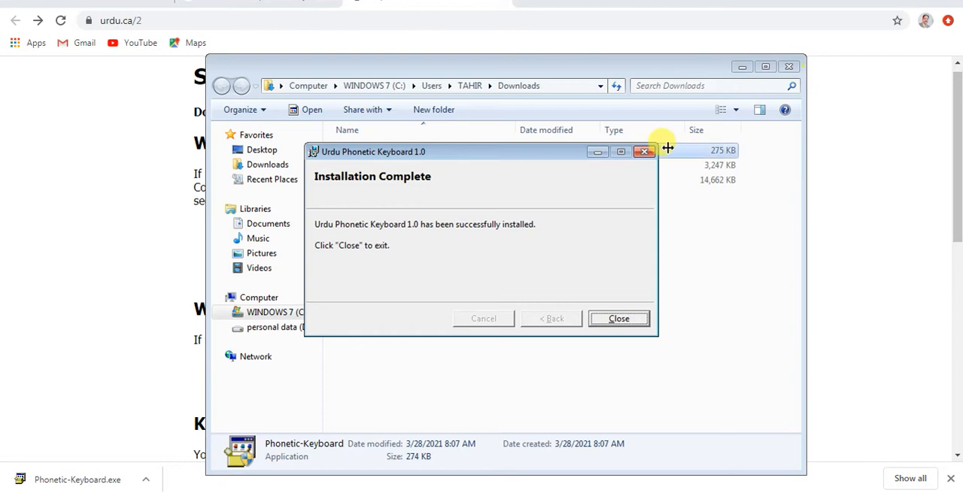
pyautogui.click(605, 320)
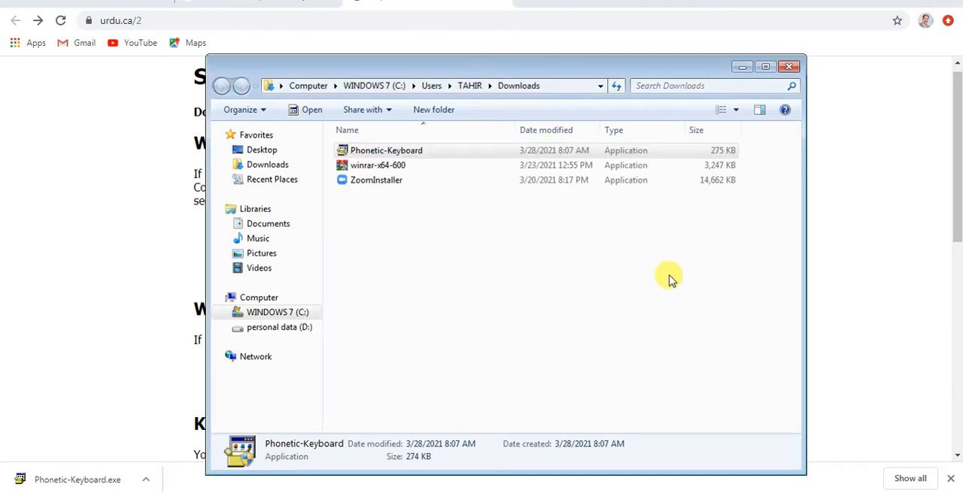
pyautogui.click(739, 68)
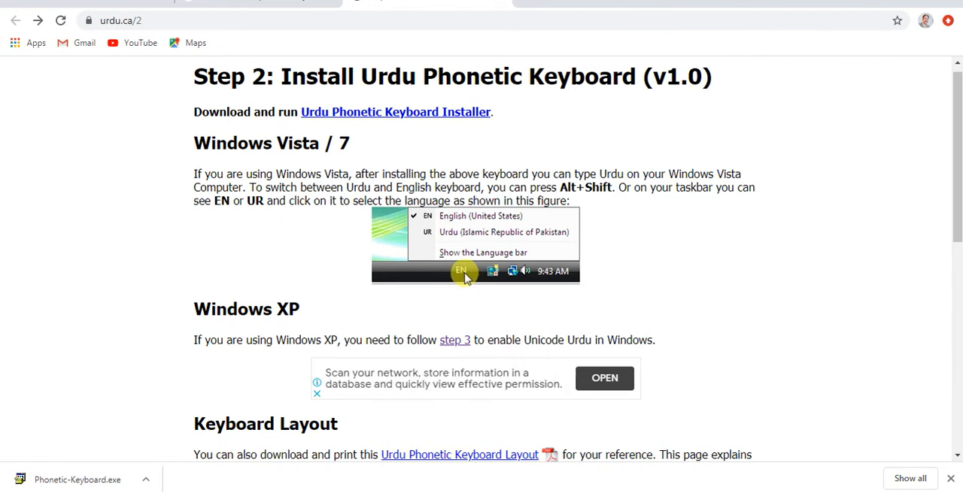
# Step: Look through the Urdu phonetic keyboard layout charts on the Step 2 page
pyautogui.scroll(-5, 765, 292)
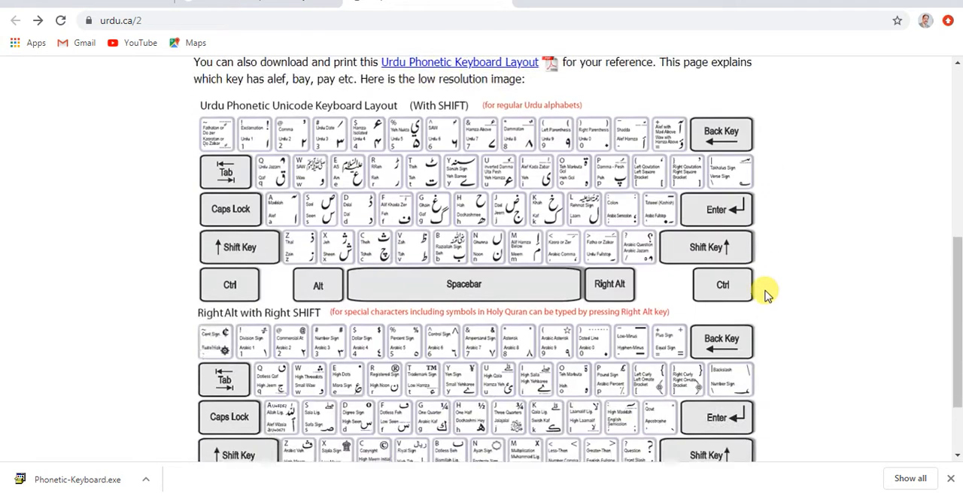
pyautogui.scroll(-1, 765, 293)
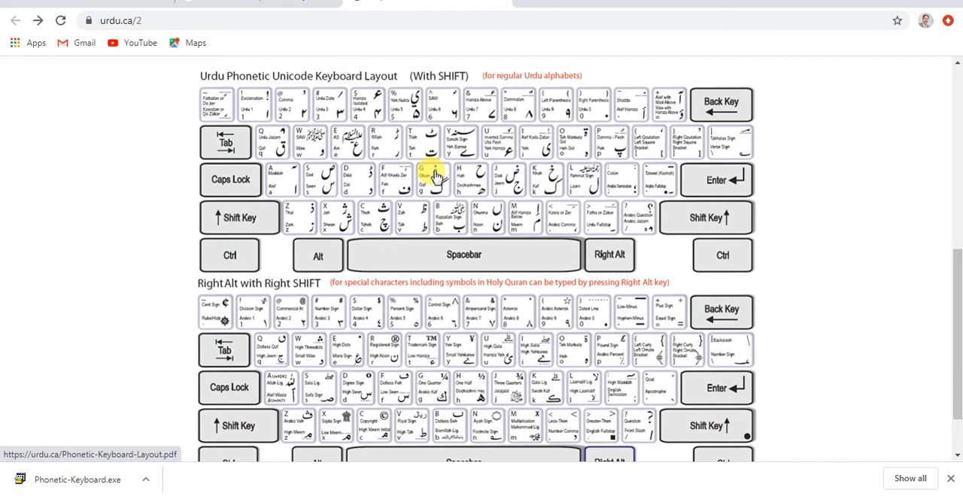
pyautogui.scroll(-2, 433, 207)
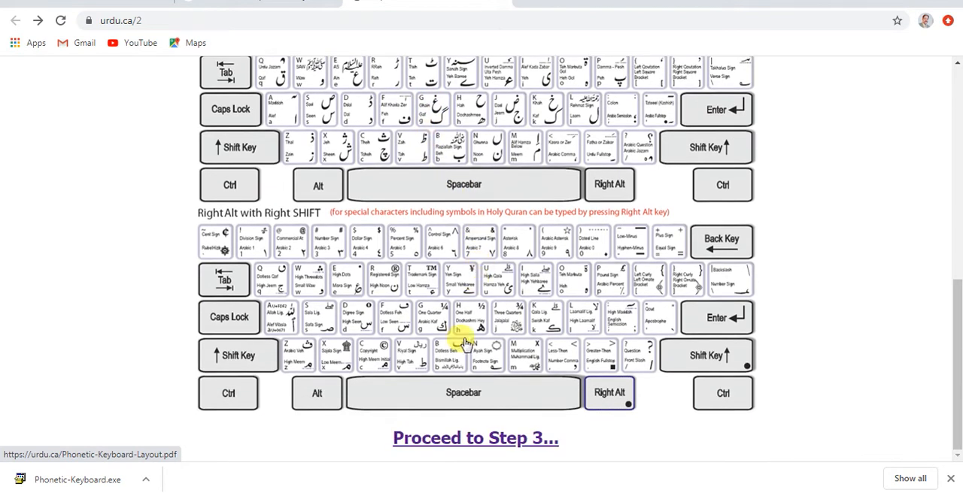
# Step: Open the Step 3 page on enabling Unicode Urdu in Windows XP, skim its instructions, and return to the Step 2 page
pyautogui.click(454, 441)
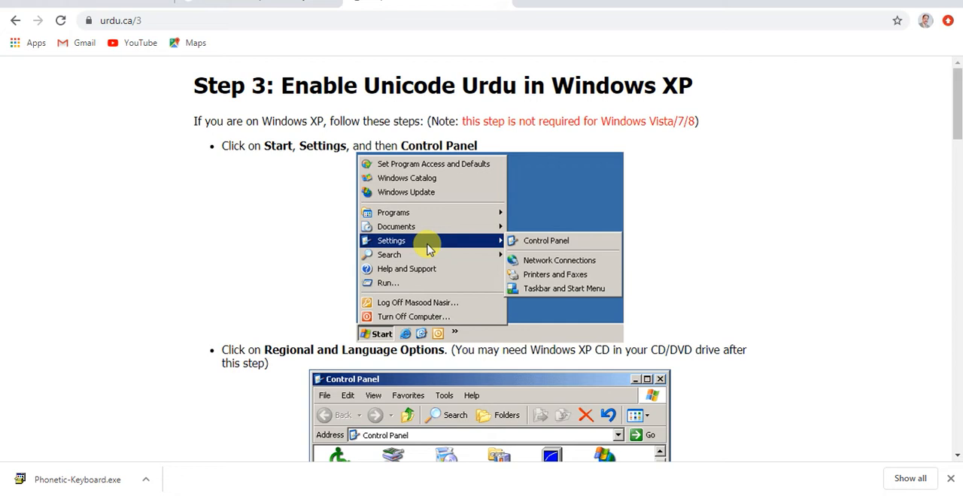
pyautogui.scroll(-7, 583, 286)
pyautogui.scroll(-10, 553, 312)
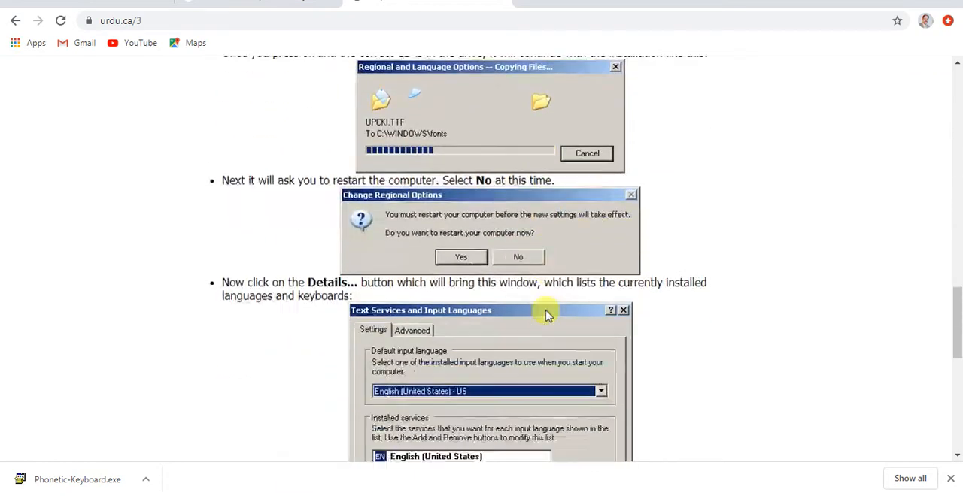
pyautogui.scroll(-3, 547, 314)
pyautogui.scroll(4, 546, 315)
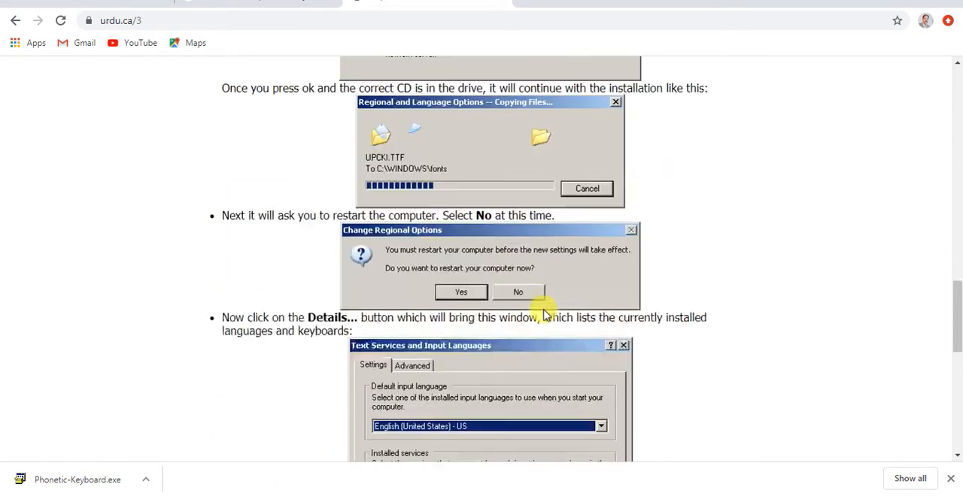
pyautogui.scroll(6, 543, 315)
pyautogui.click(15, 21)
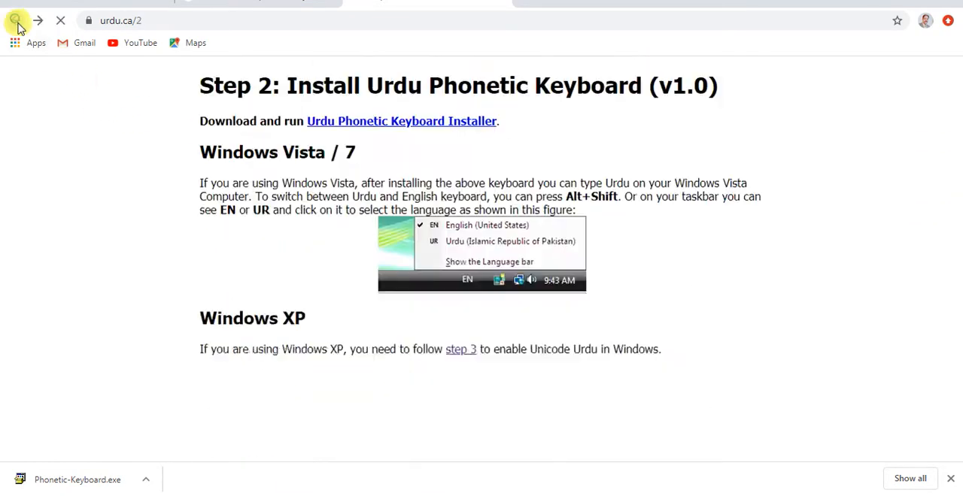
pyautogui.scroll(6, 597, 210)
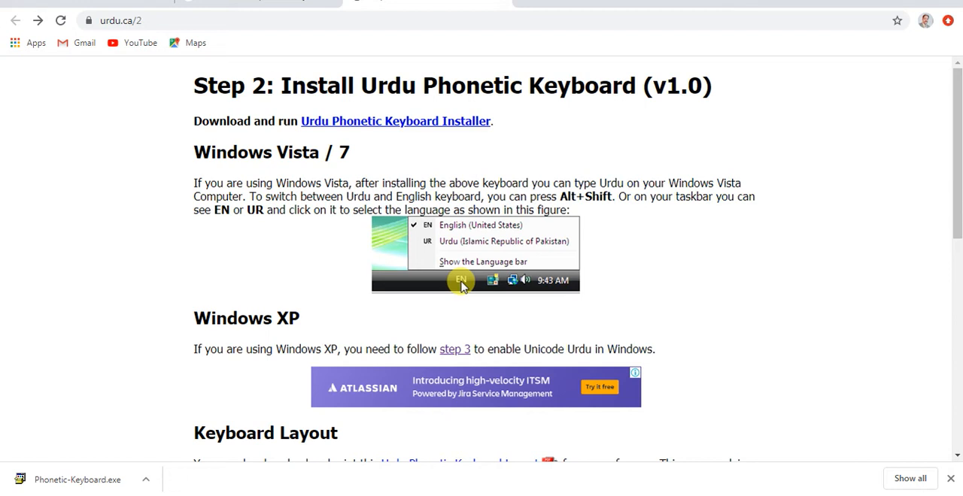
# Step: Test the Urdu keyboard in the address bar with the single letters ک and ا, clearing each one
pyautogui.click(154, 21)
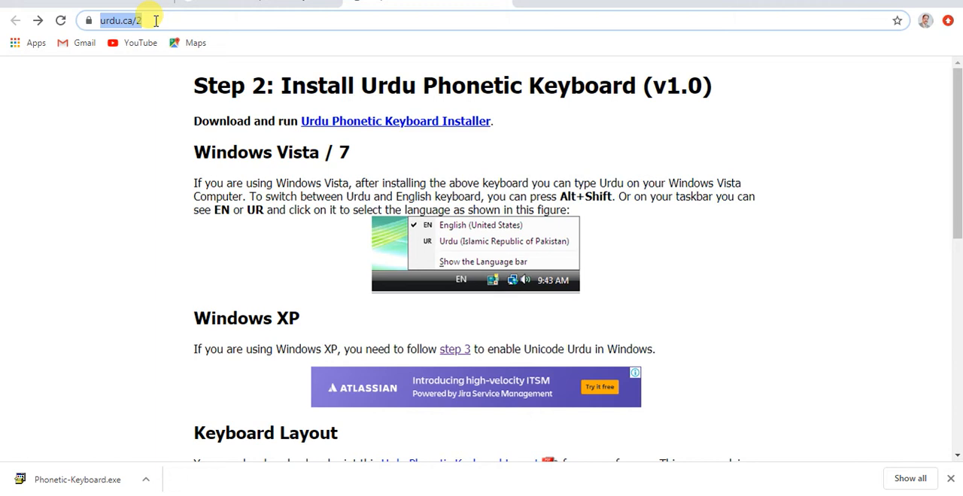
pyautogui.write('ک')
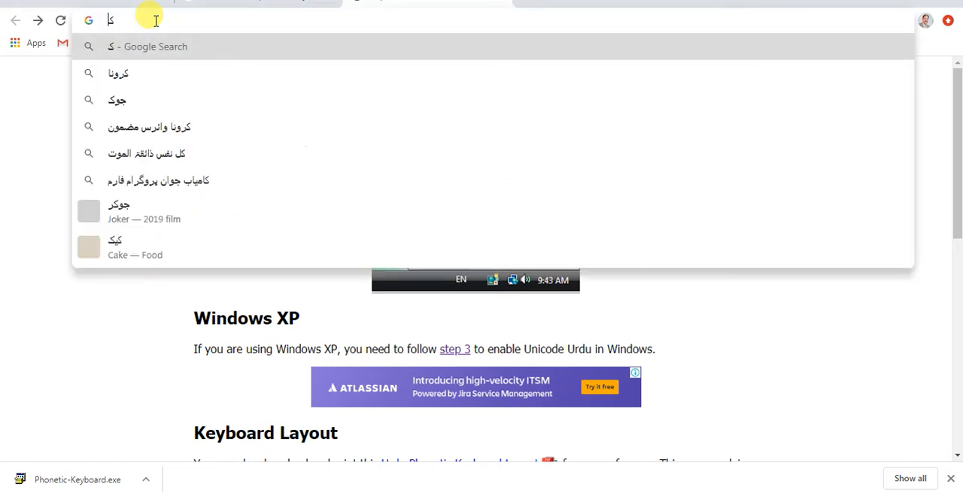
pyautogui.press('BackSpace')
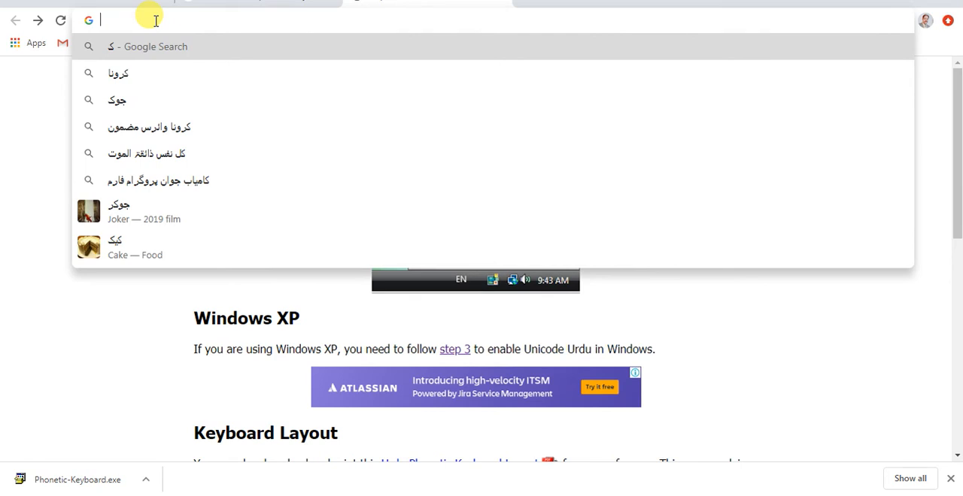
pyautogui.write('ا')
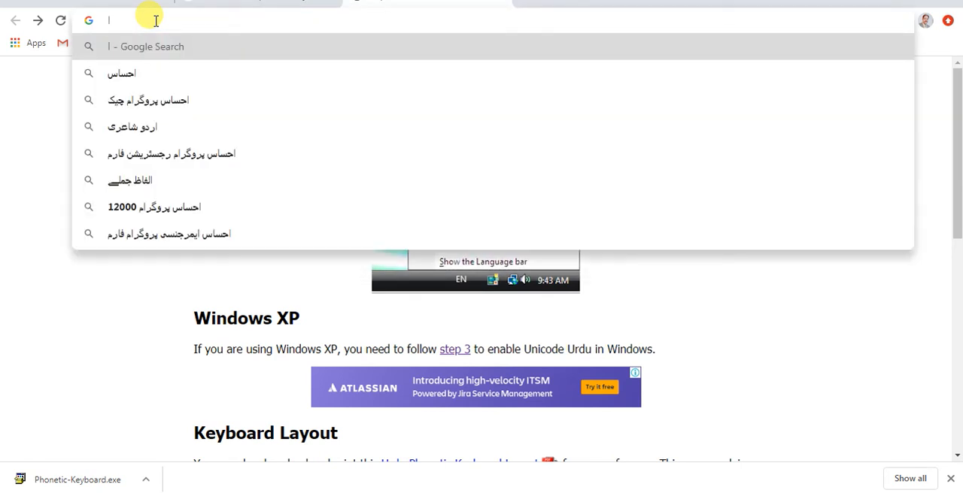
pyautogui.press('BackSpace')
# Step: Enter the Urdu phrase آپ کا نام in the address bar as a typing test
pyautogui.write('آ')
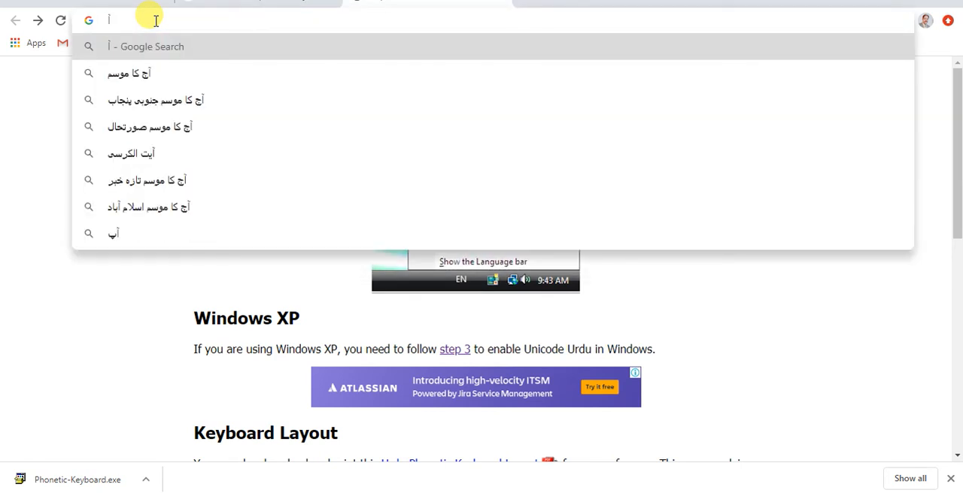
pyautogui.write('پ')
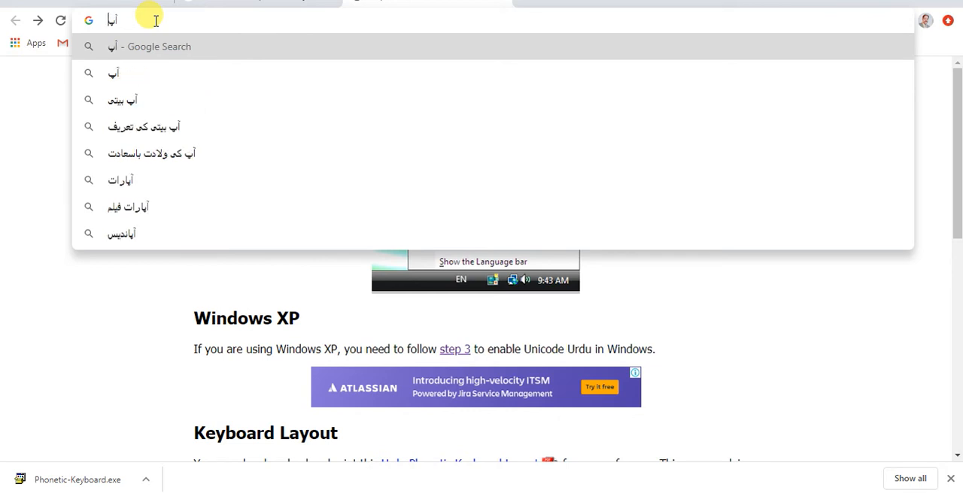
pyautogui.write('کا')
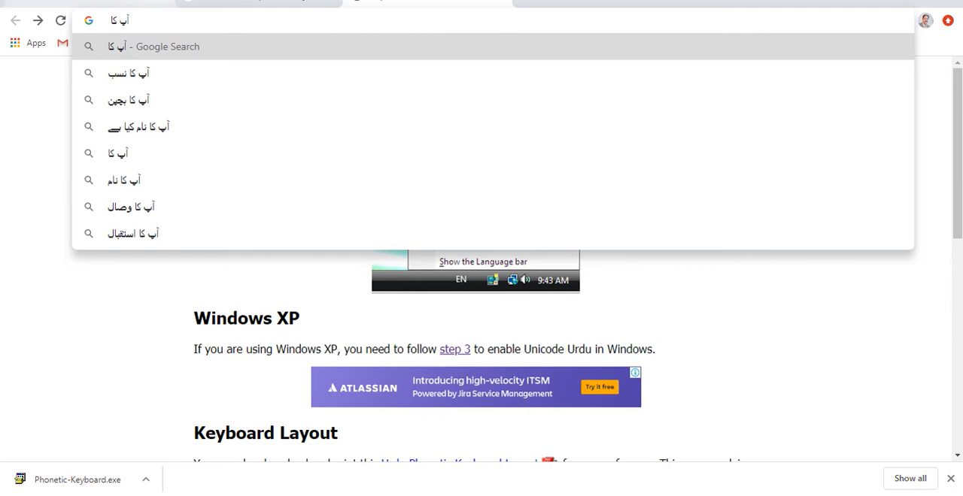
pyautogui.write(' نا')
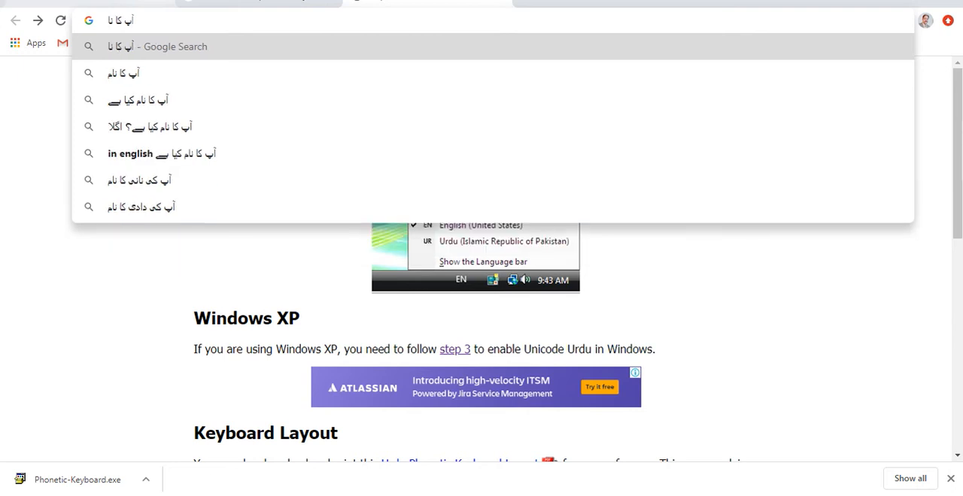
pyautogui.write('م')
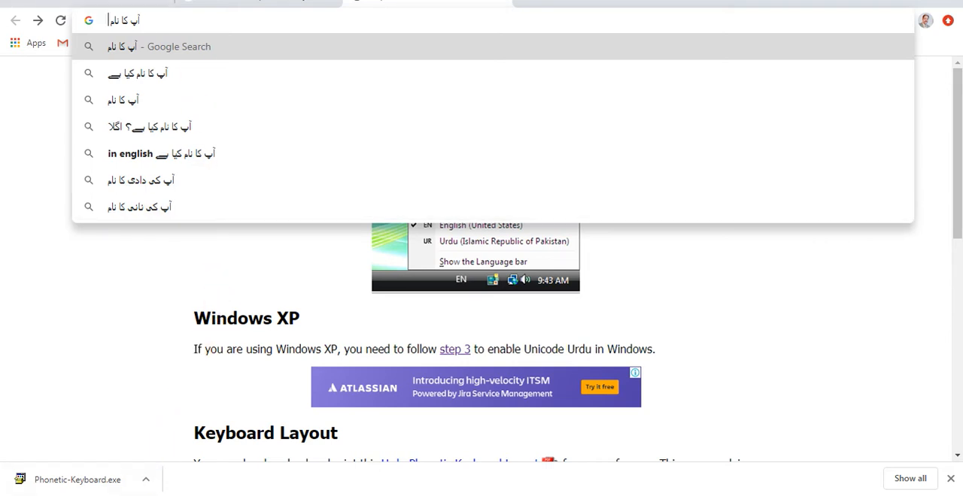
# Step: Switch to Microsoft Access and create a new table in Design view
pyautogui.moveTo(188, 495)
pyautogui.click(188, 495)
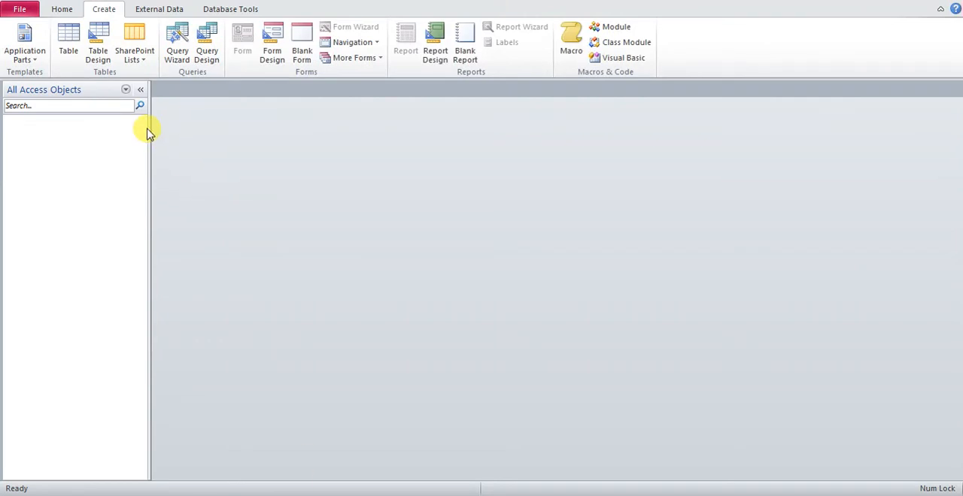
pyautogui.click(98, 47)
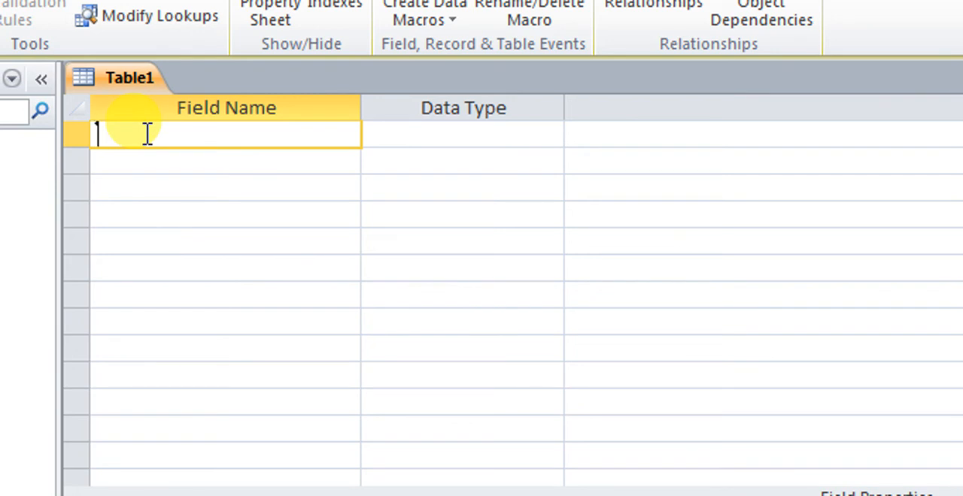
# Step: Add two fields named na and fn to the new table, both with the Text data type
pyautogui.write('b')
pyautogui.press('BackSpace')
pyautogui.write('na')
pyautogui.press('Tab')
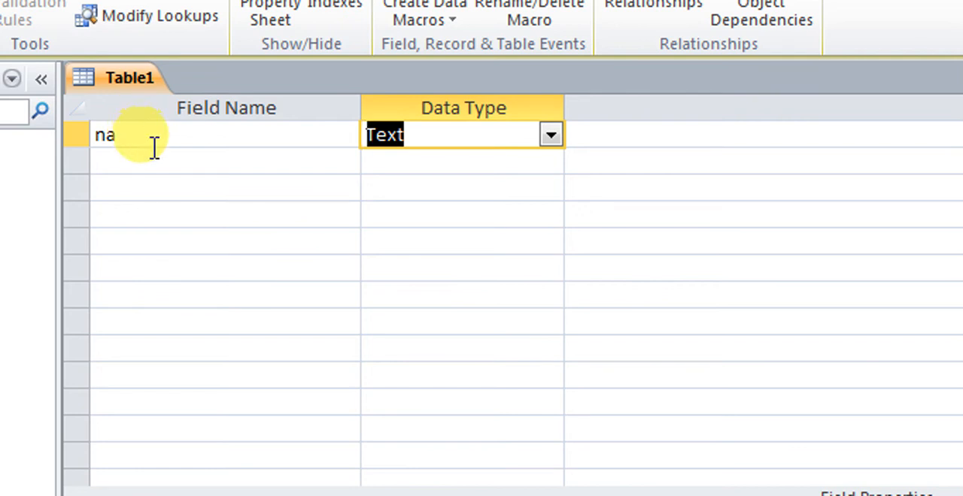
pyautogui.click(145, 156)
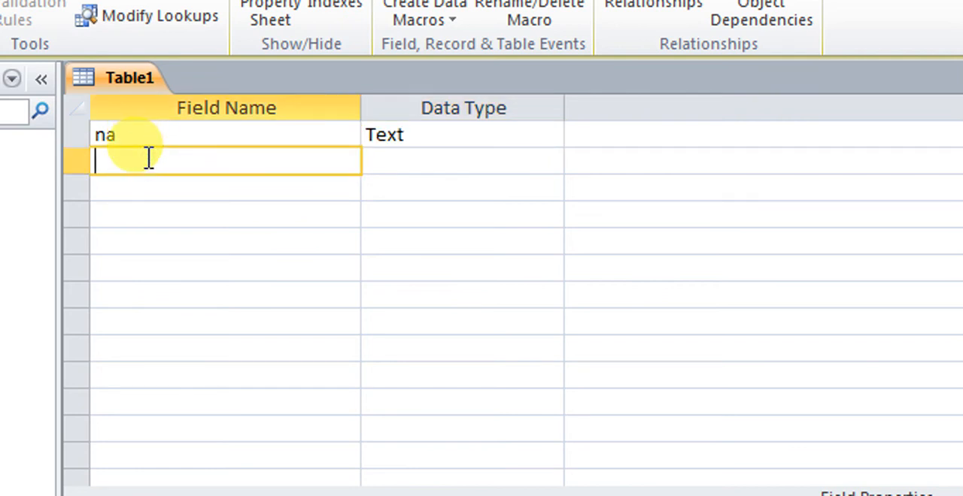
pyautogui.write('fn')
pyautogui.press('Tab')
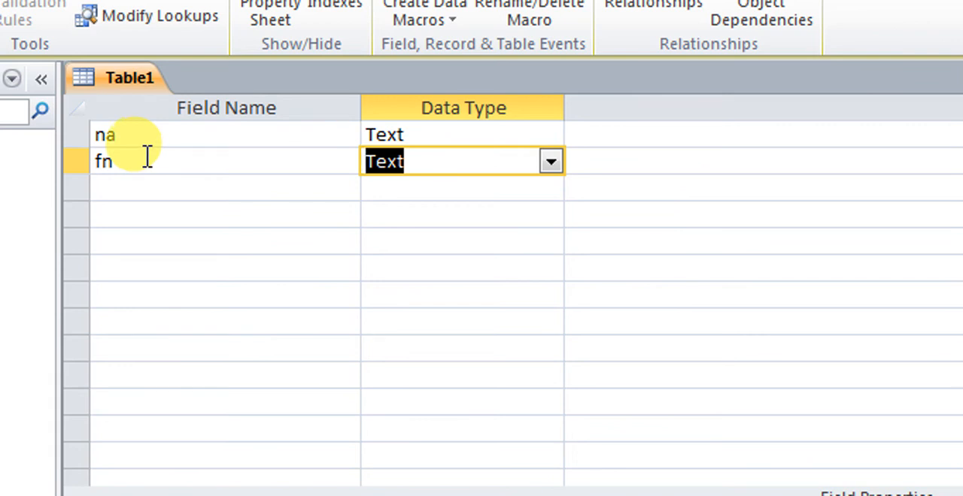
# Step: Set the caption of the na field to the Urdu word نام
pyautogui.click(146, 138)
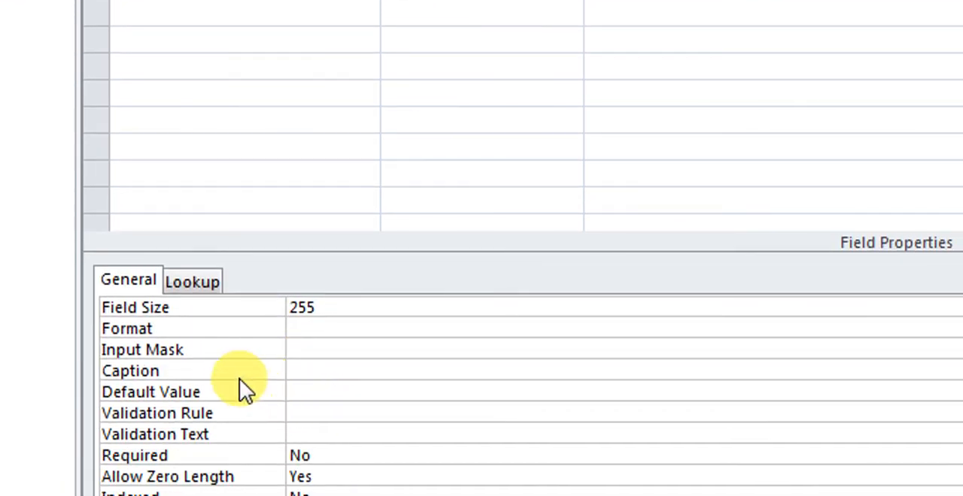
pyautogui.click(301, 371)
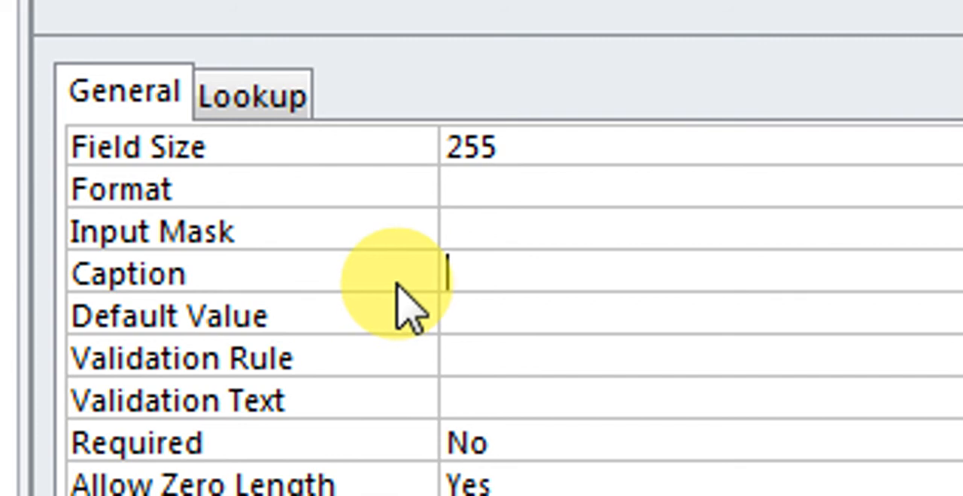
pyautogui.write('1')
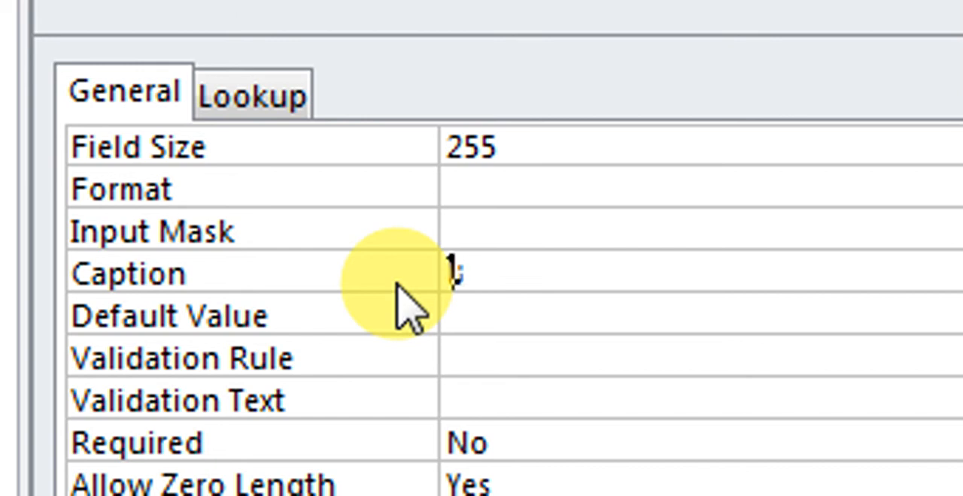
pyautogui.write('ام')
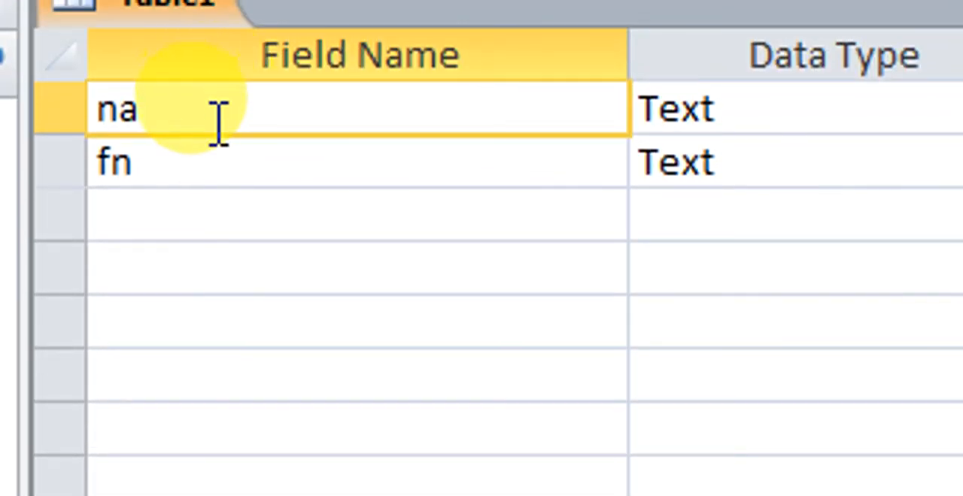
# Step: Set the caption of the fn field to the Urdu phrase والد کا نام
pyautogui.click(193, 161)
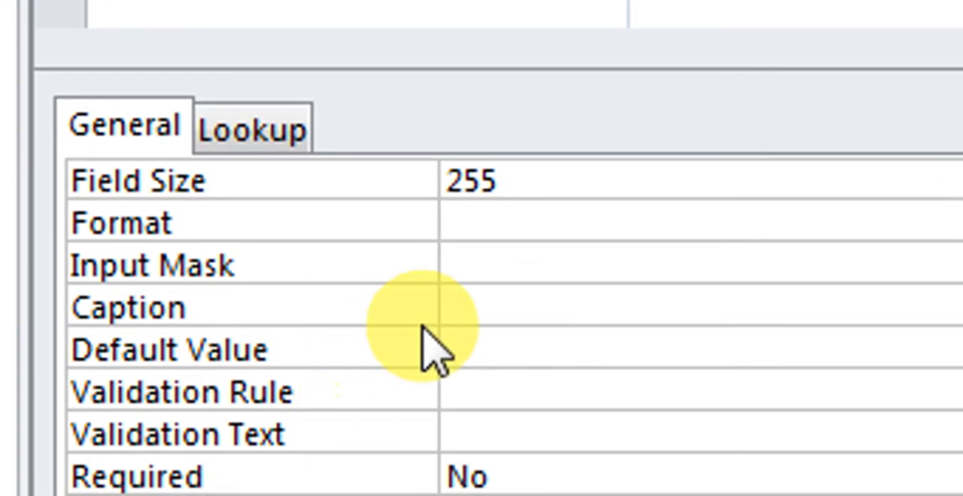
pyautogui.click(462, 317)
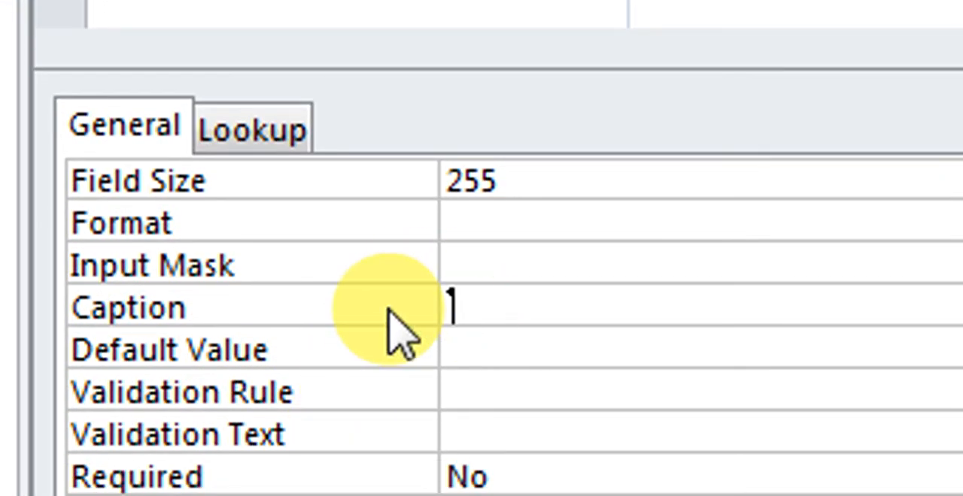
pyautogui.write('والدی')
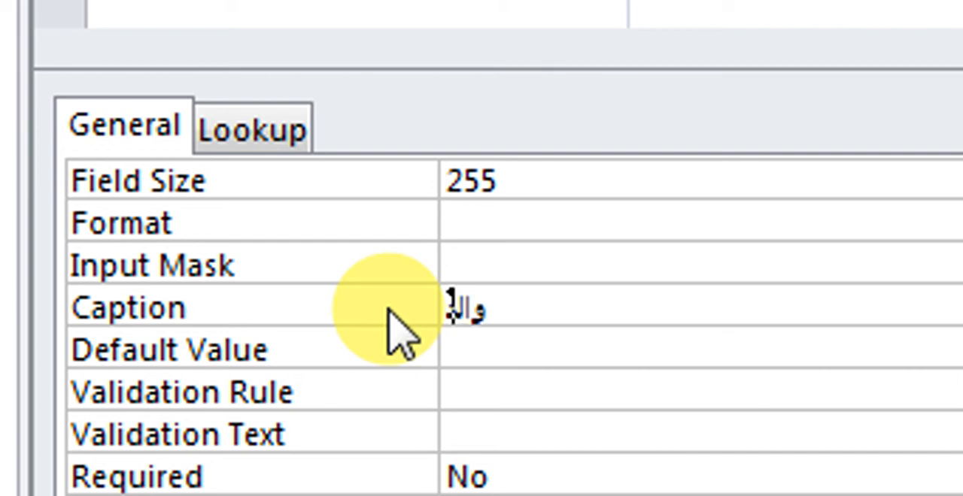
pyautogui.write(' کا')
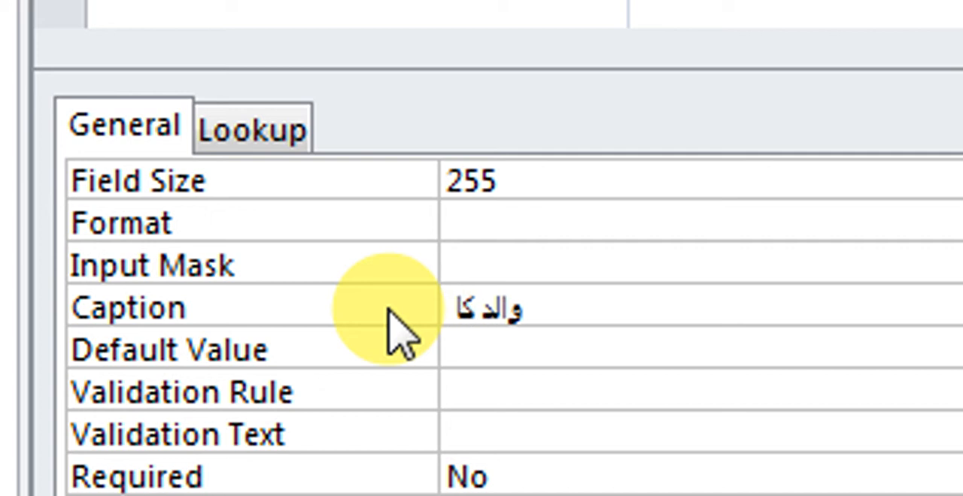
pyautogui.write(' نام')
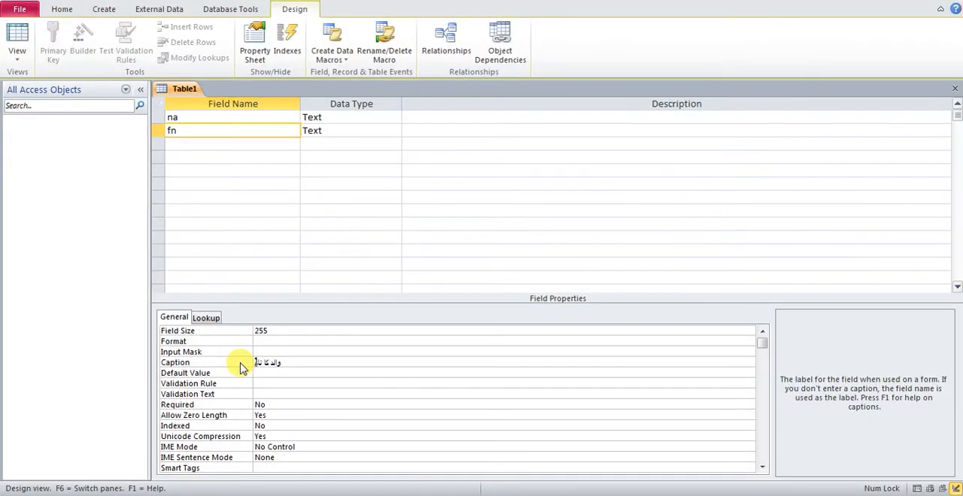
# Step: Close the new table and agree to save its design changes
pyautogui.click(955, 90)
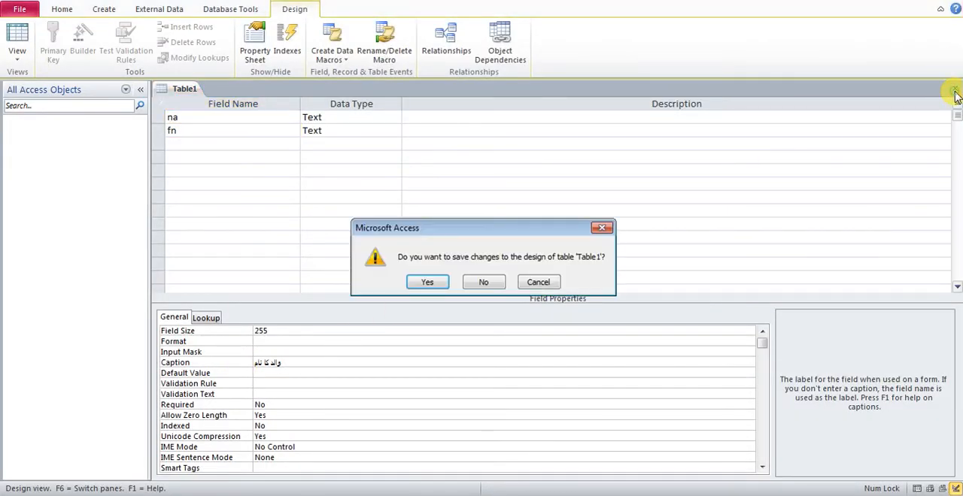
pyautogui.click(427, 284)
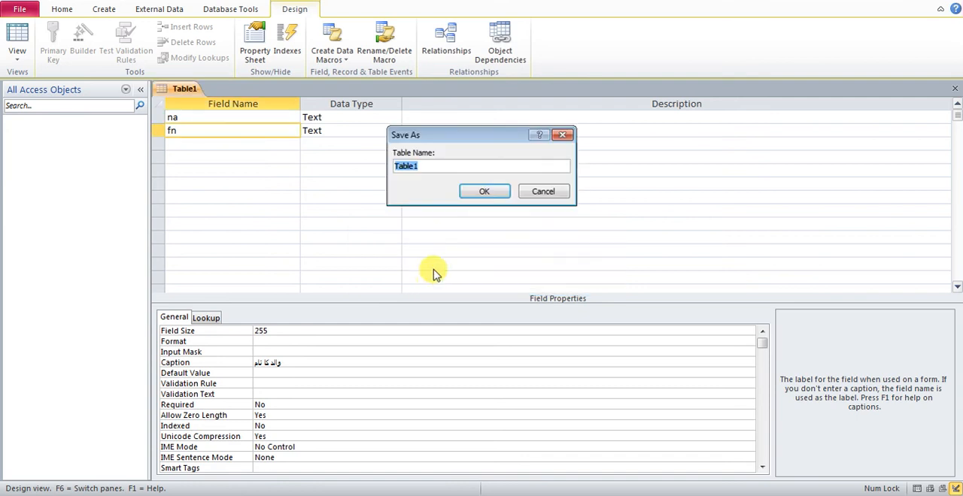
pyautogui.write('بیا داتا')
pyautogui.press('BackSpace')
pyautogui.press('BackSpace')
pyautogui.press('BackSpace')
pyautogui.press('BackSpace')
pyautogui.press('BackSpace')
pyautogui.press('BackSpace')
pyautogui.press('BackSpace')
pyautogui.press('BackSpace')
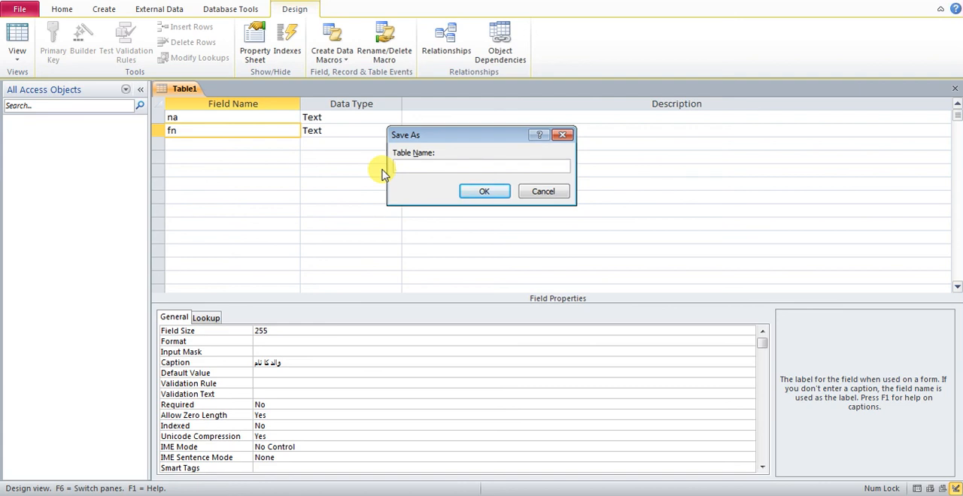
pyautogui.write('یم')
pyautogui.press('BackSpace')
pyautogui.press('BackSpace')
# Step: Save the table as bio data in English letters without a primary key, and check its column headings in Datasheet view
pyautogui.click(811, 495)
pyautogui.click(818, 457)
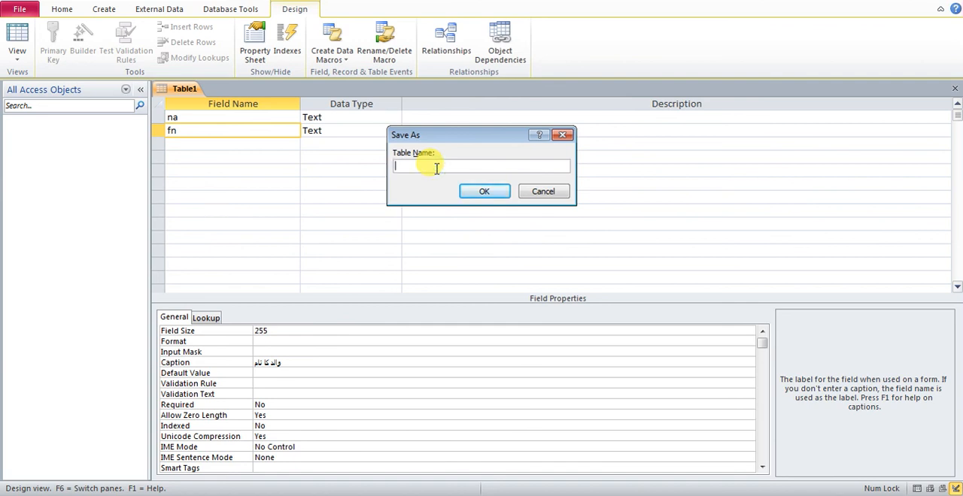
pyautogui.write('bio data')
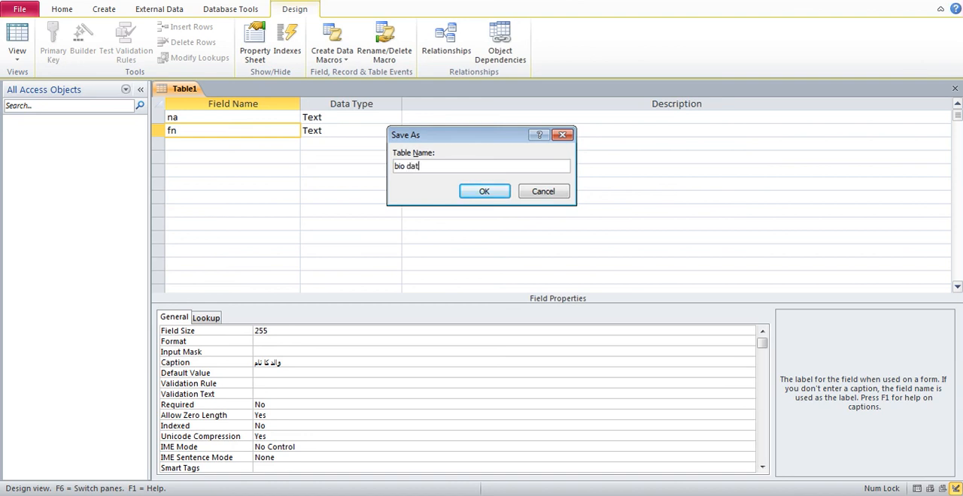
pyautogui.click(474, 192)
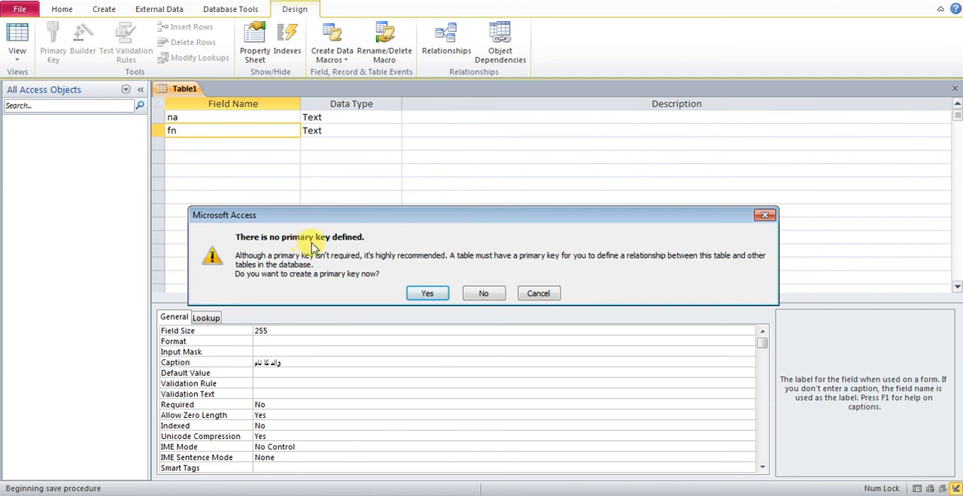
pyautogui.click(482, 294)
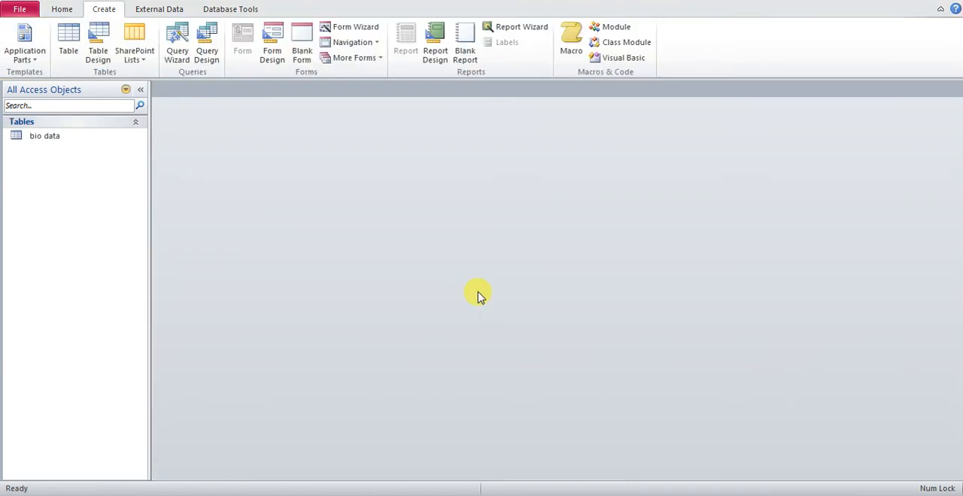
pyautogui.doubleClick(86, 137)
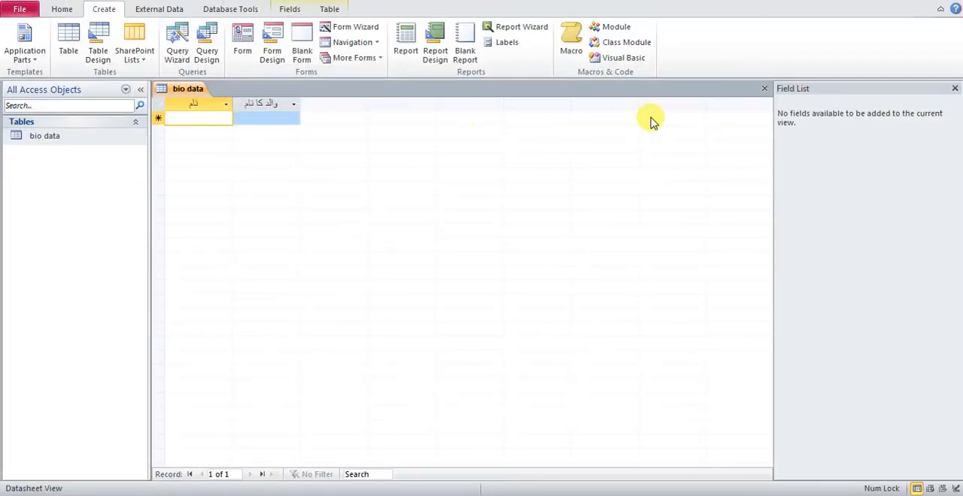
pyautogui.click(763, 90)
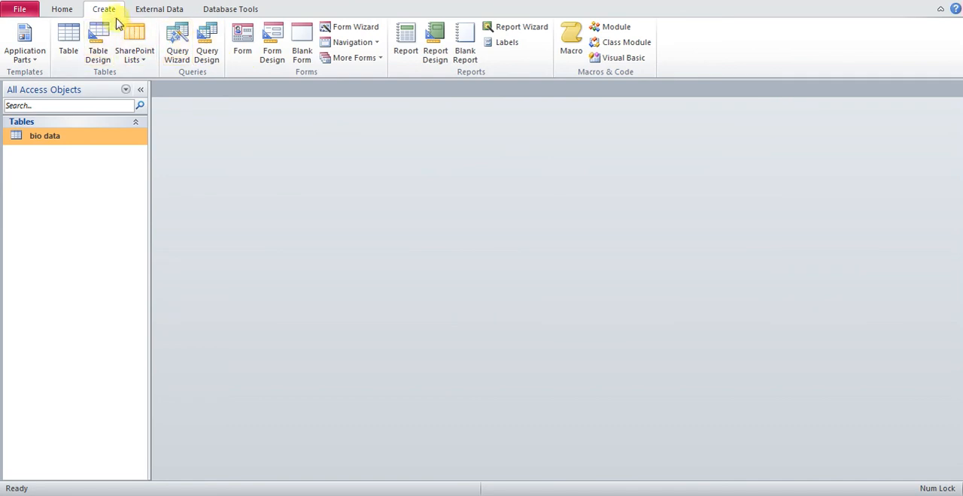
# Step: Create a columnar form titled bio data with the Form Wizard, including the na and fn fields of the bio data table
pyautogui.click(351, 27)
pyautogui.click(458, 226)
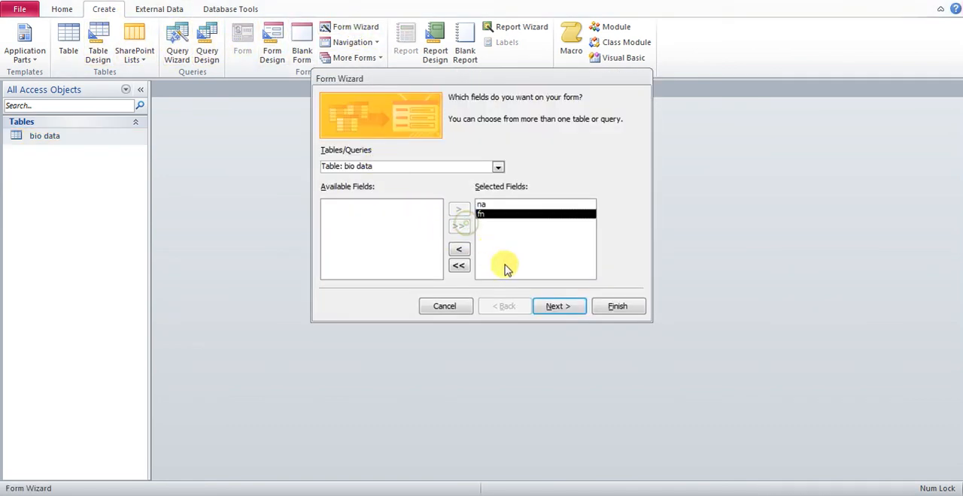
pyautogui.click(546, 309)
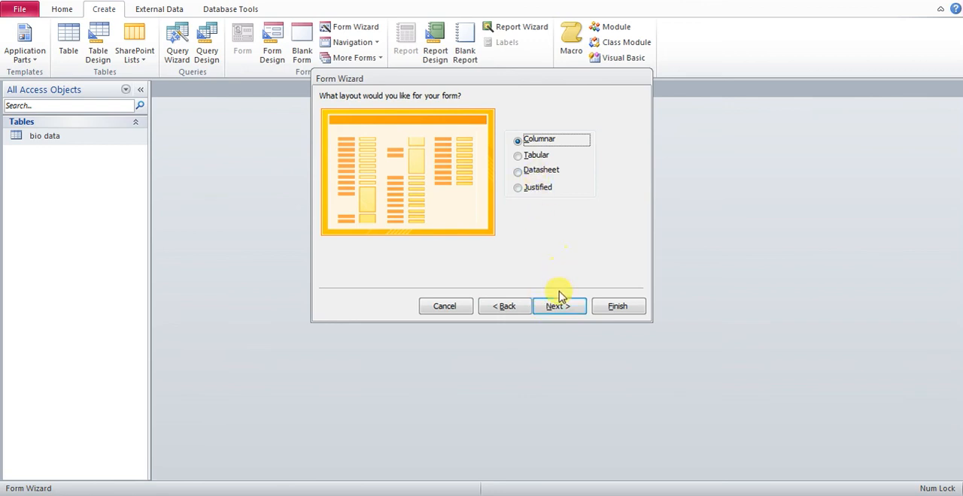
pyautogui.click(559, 309)
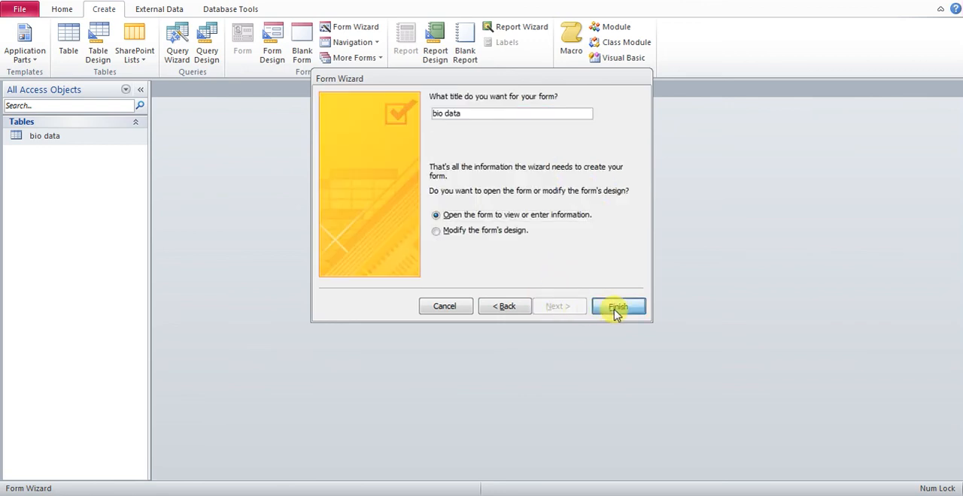
pyautogui.click(614, 308)
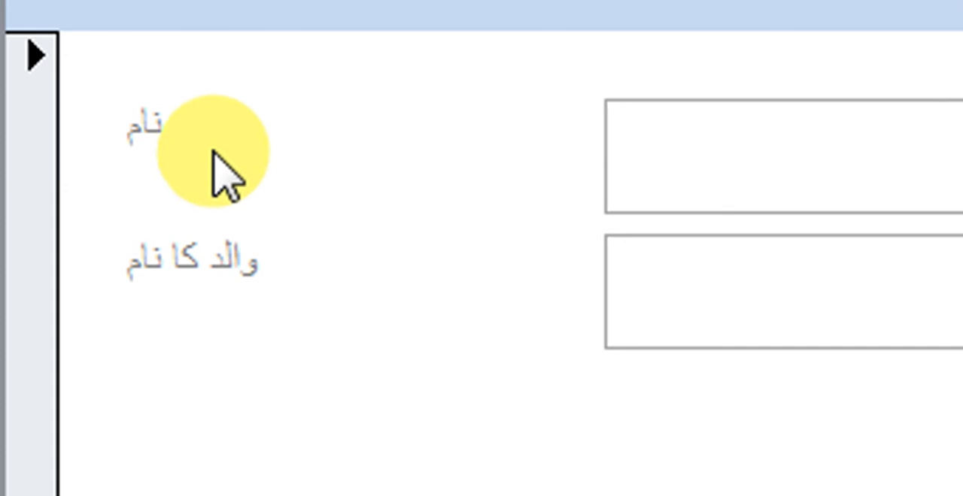
# Step: Switch the bio data form to Design view
pyautogui.rightClick(234, 121)
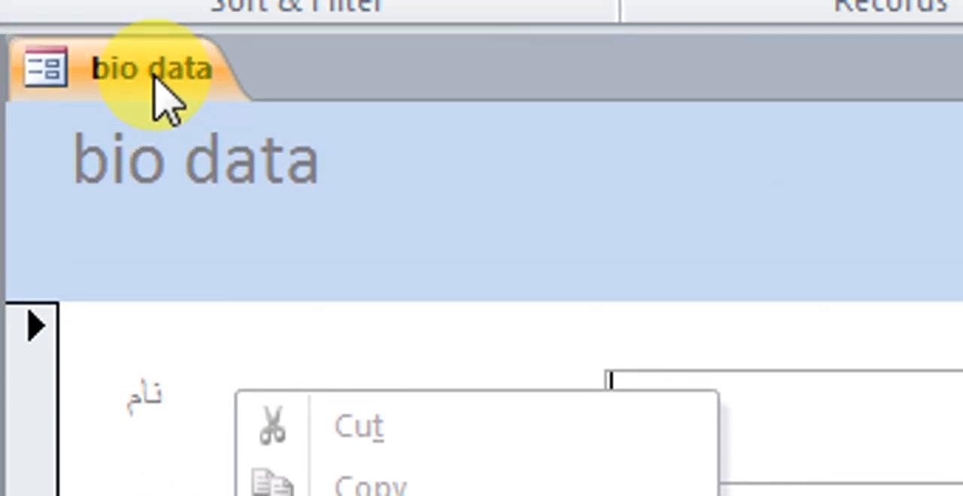
pyautogui.rightClick(154, 0)
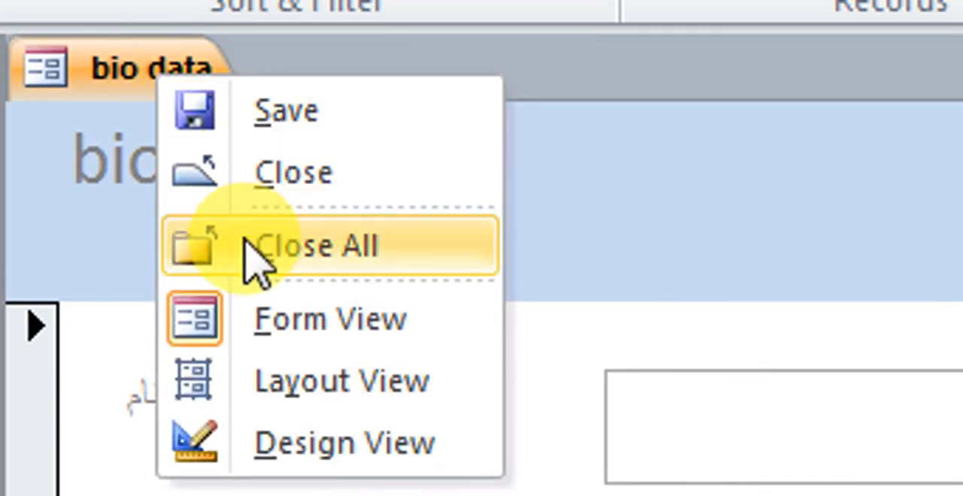
pyautogui.click(309, 443)
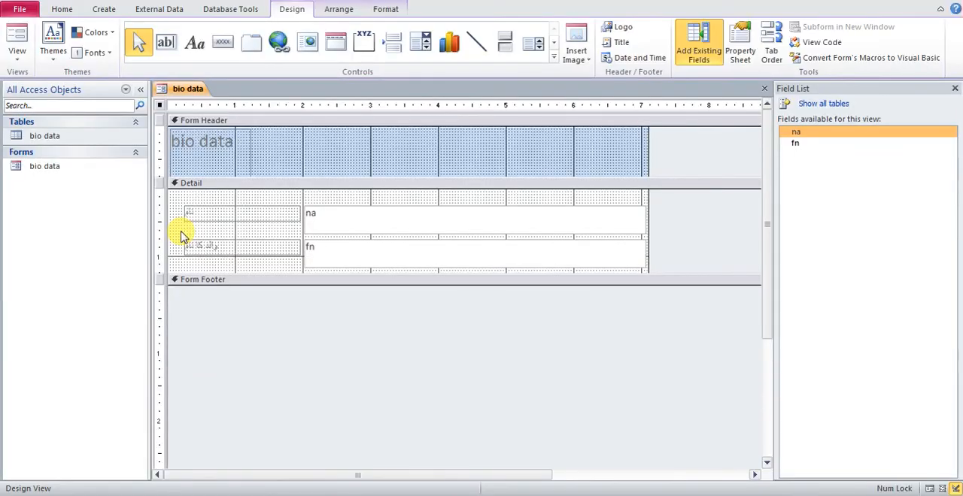
# Step: Format both Urdu field labels with the Automatic font colour, bold and underline, and return the form to Form view
pyautogui.moveTo(301, 290); pyautogui.dragTo(355, 401)
pyautogui.moveTo(201, 265); pyautogui.dragTo(203, 266)
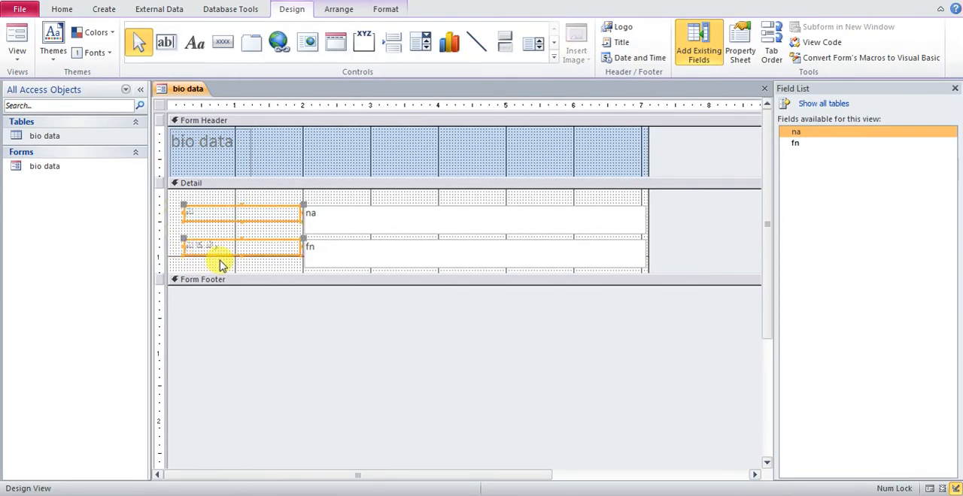
pyautogui.click(385, 11)
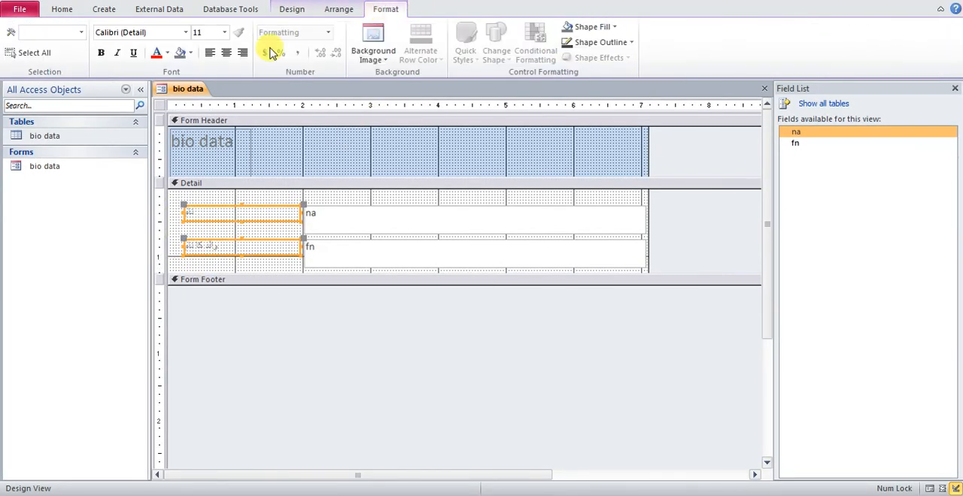
pyautogui.click(168, 54)
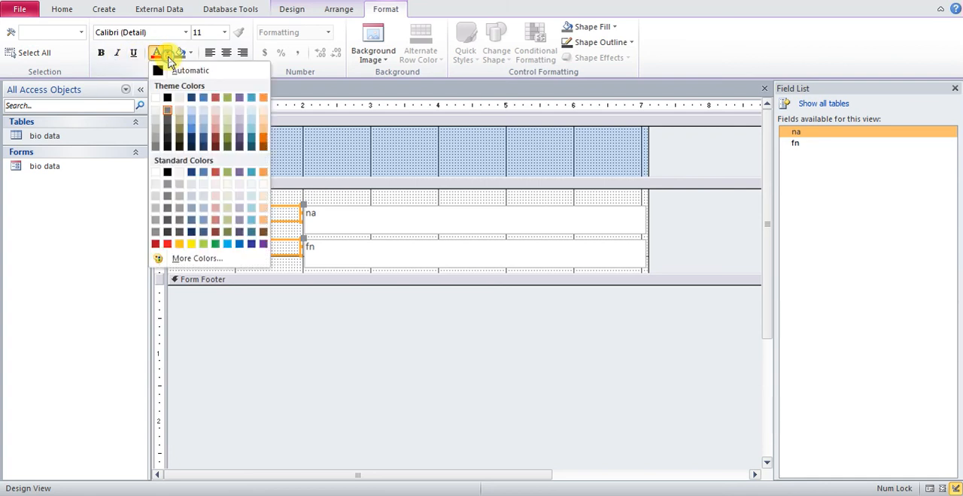
pyautogui.click(160, 72)
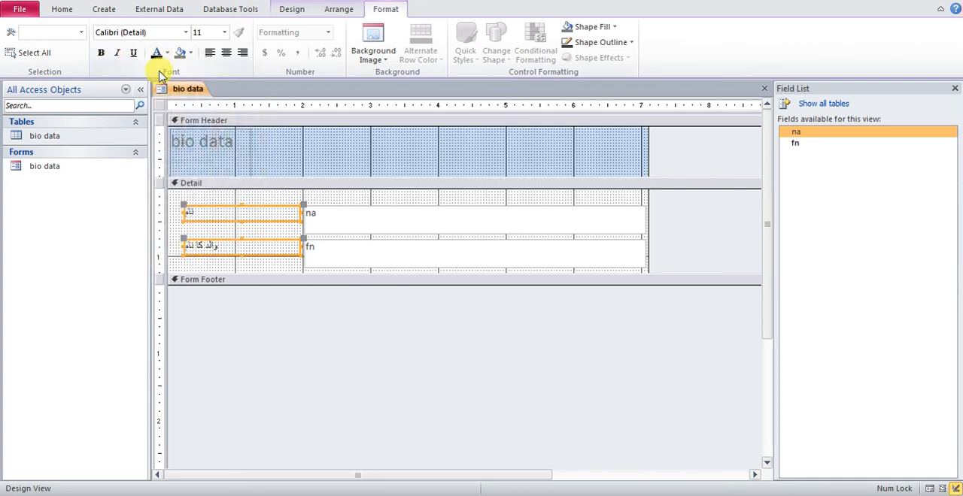
pyautogui.click(100, 52)
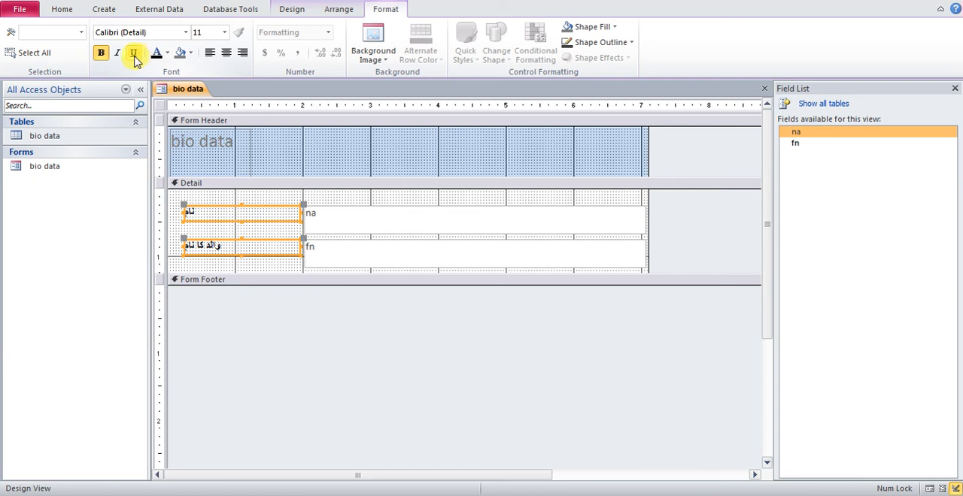
pyautogui.click(134, 54)
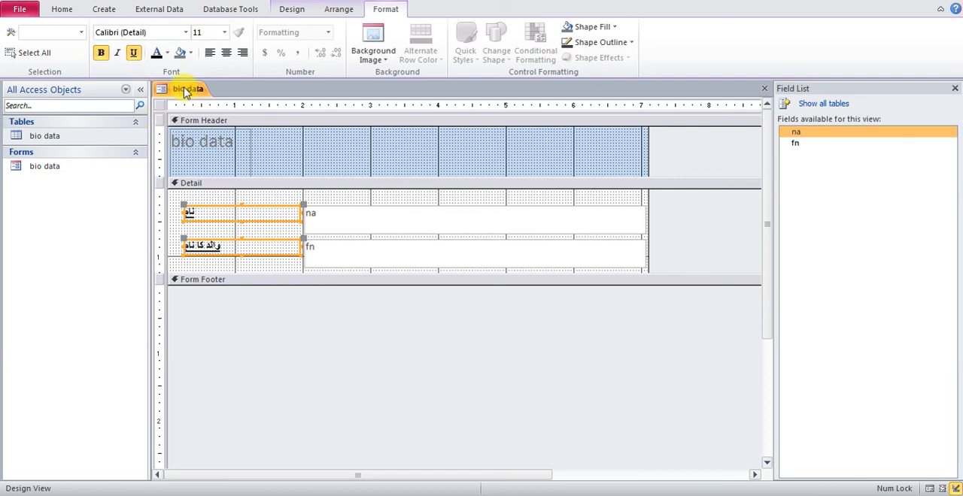
pyautogui.rightClick(181, 89)
pyautogui.click(216, 149)
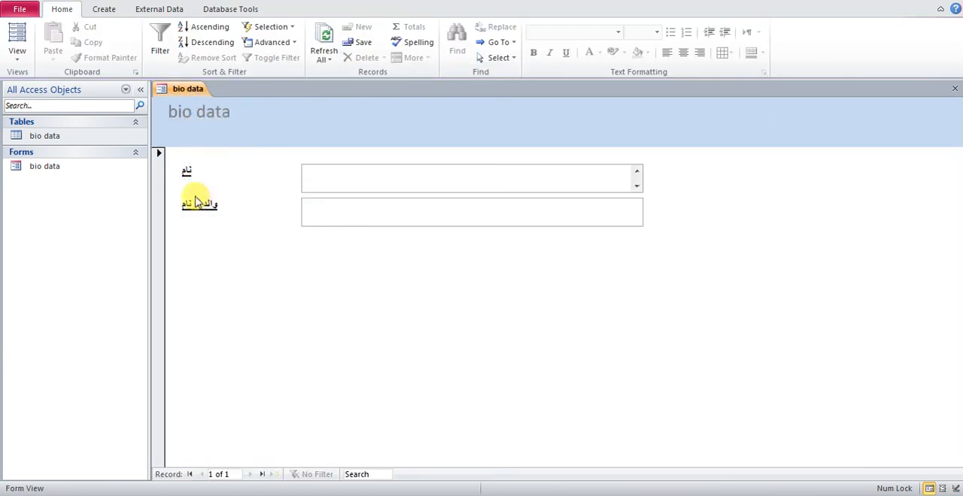